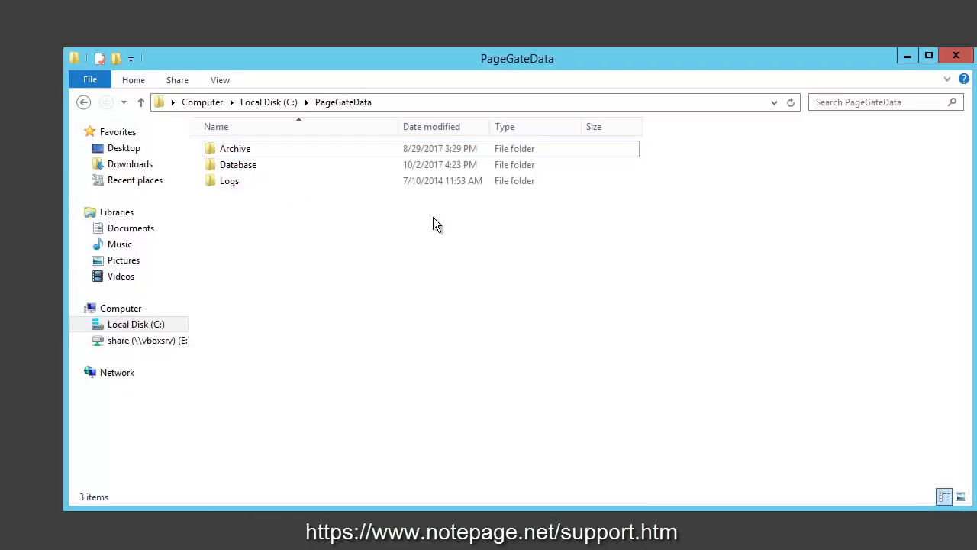
- Create a new folder named Solarwinds inside C:\PageGateData
left_click(392, 102)
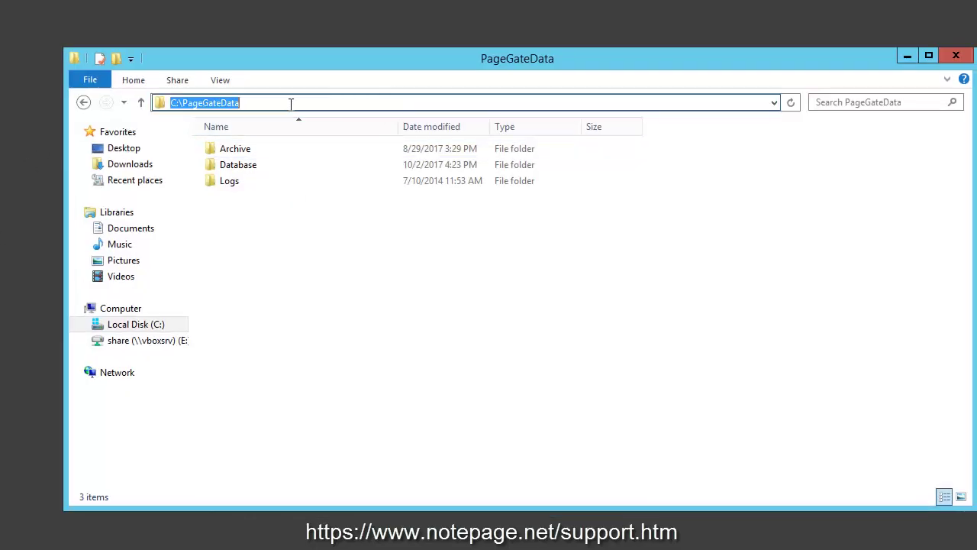
right_click(263, 255)
mouse_move(331, 419)
left_click(477, 418)
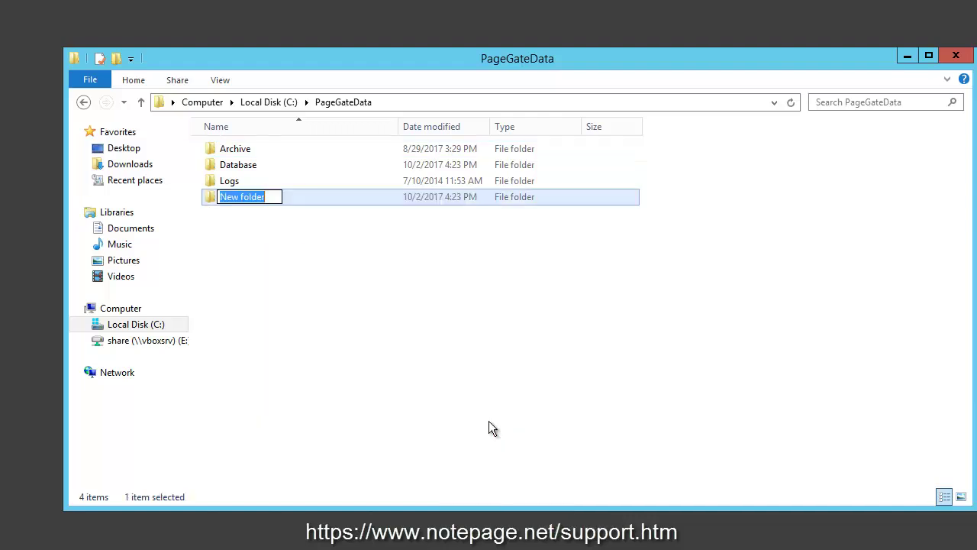
type("Solarwinds")
key("Return")
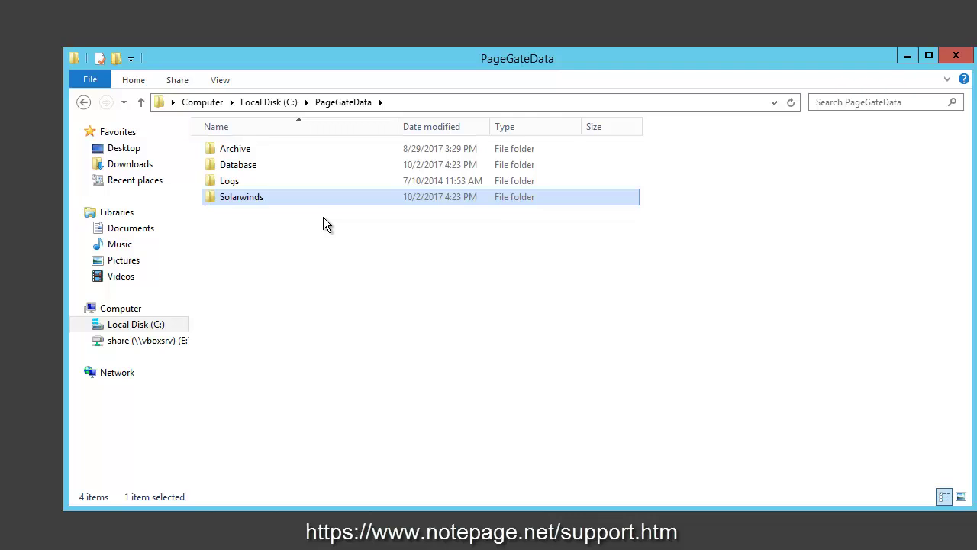
- Open the Solarwinds folder, copy its full path, and close the window
key("Return")
left_click(445, 102)
key("ctrl+c")
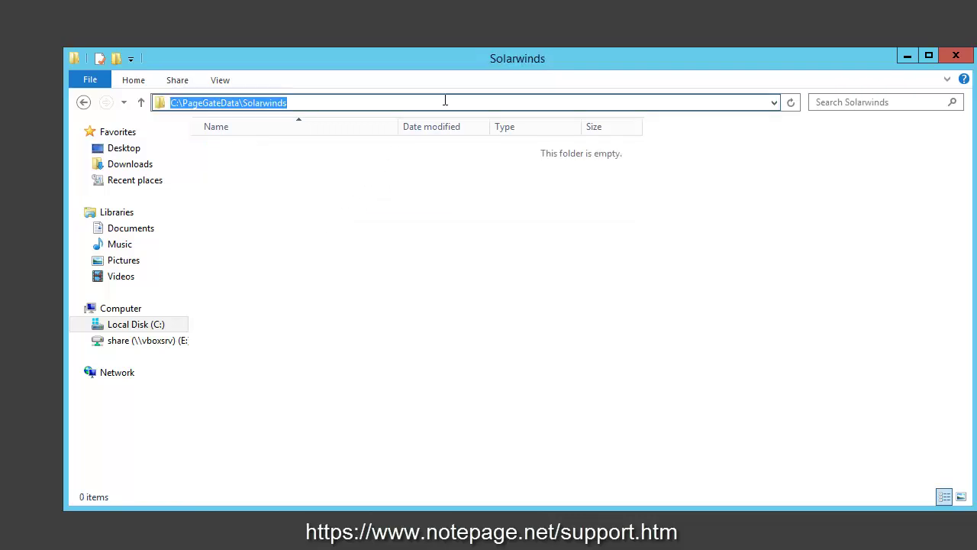
left_click(954, 57)
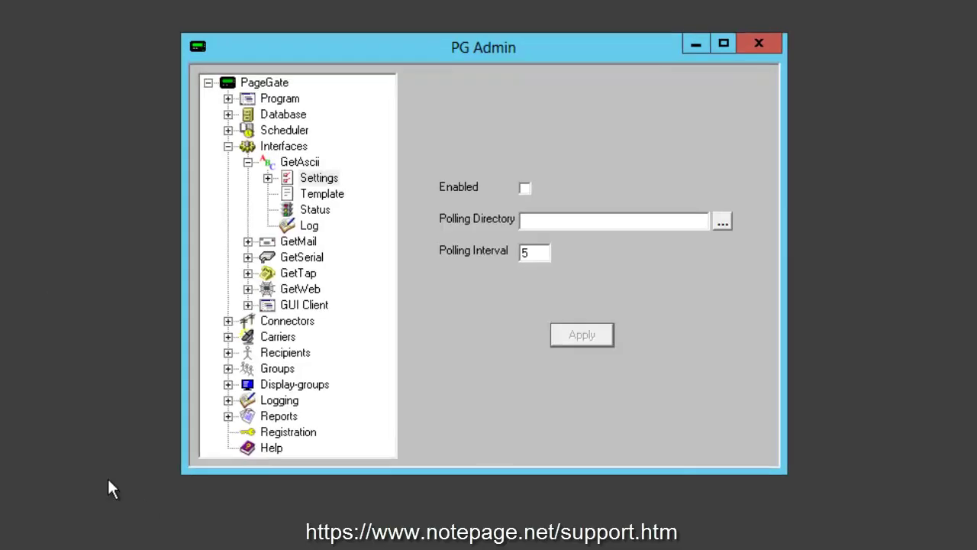
- Enable GetAscii with polling directory C:\PageGateData\Solarwinds\ and apply it to all recipients and groups
left_click(286, 146)
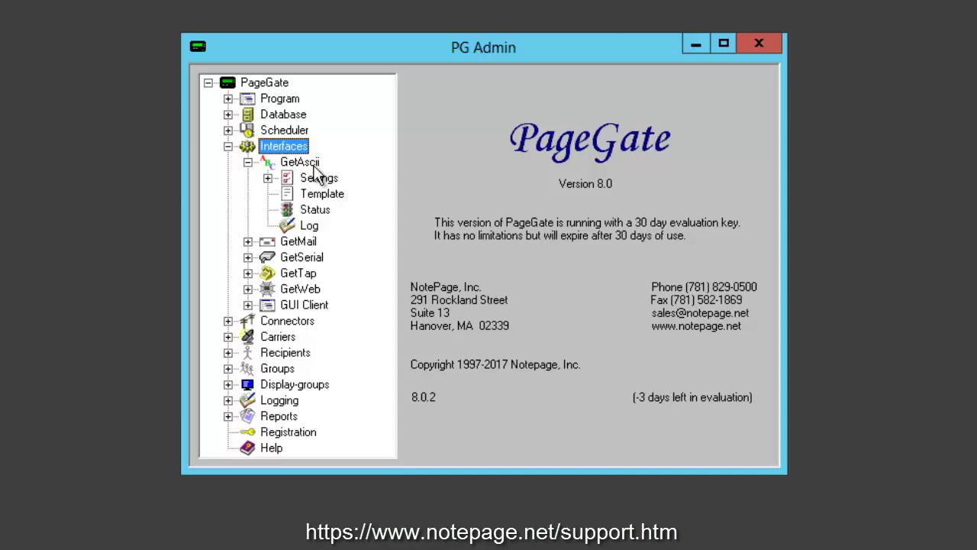
left_click(311, 165)
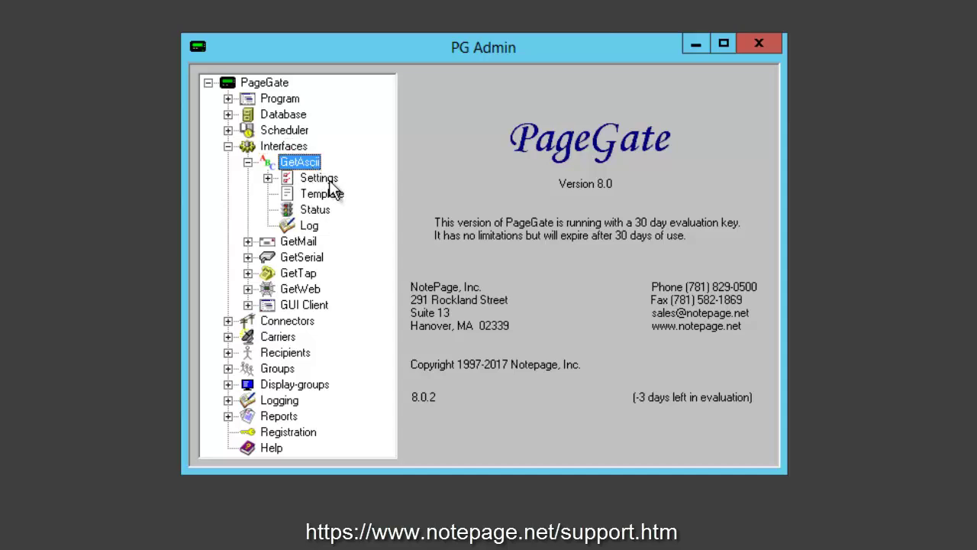
left_click(330, 182)
left_click(554, 222)
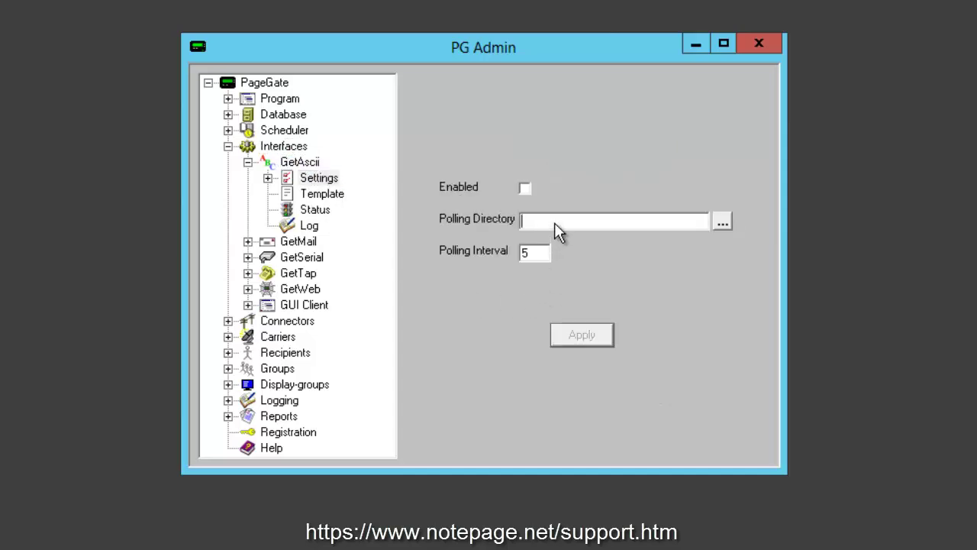
key("ctrl+v")
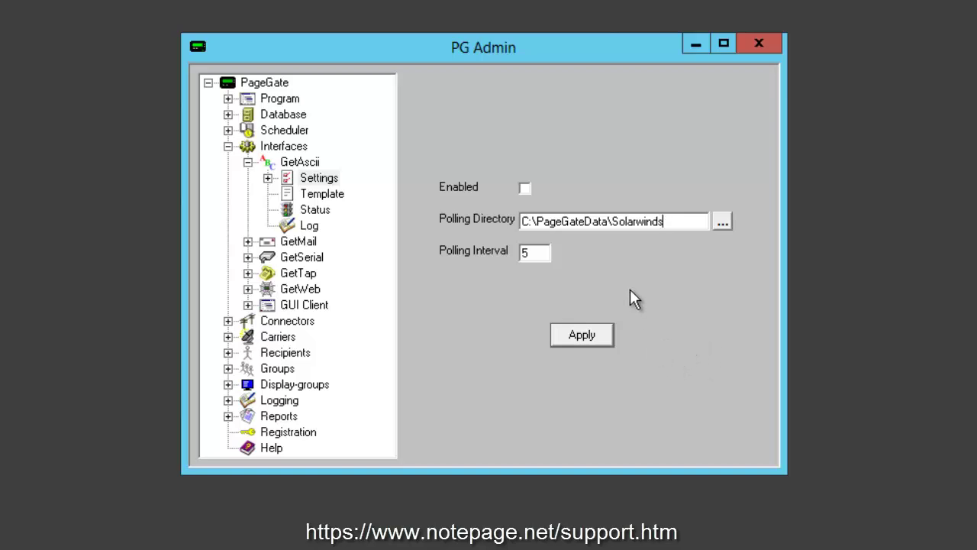
left_click(526, 188)
left_click(585, 344)
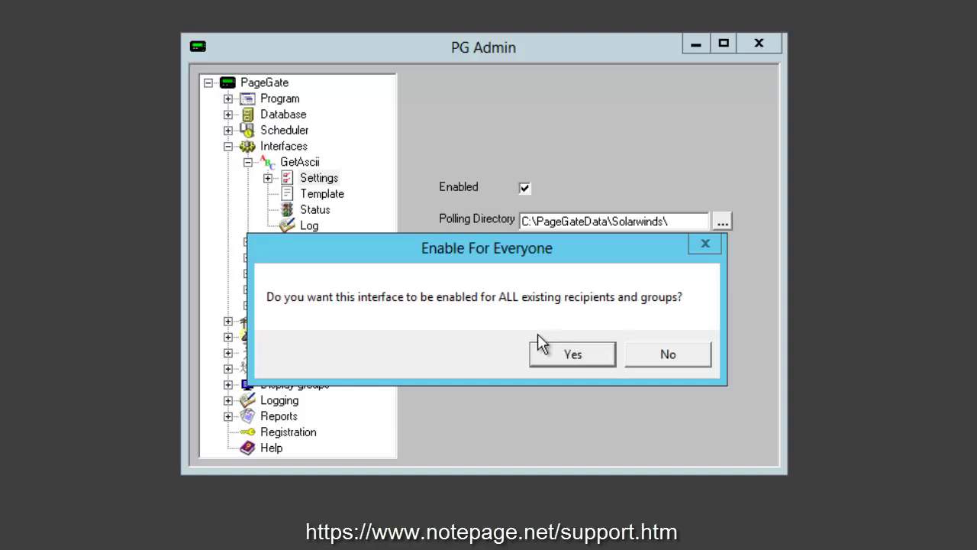
left_click(589, 359)
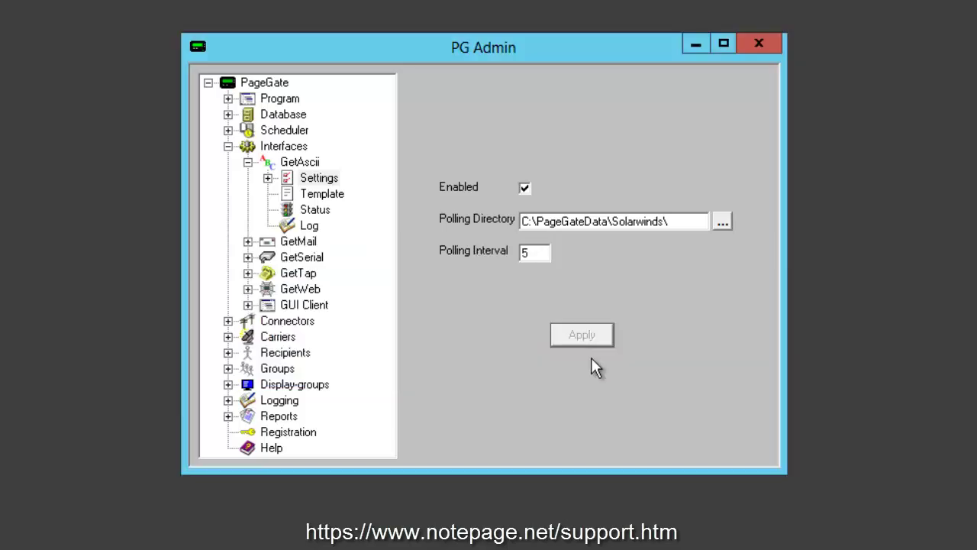
- In Program Settings, set GetAscii to run on this server under the System account
left_click(228, 146)
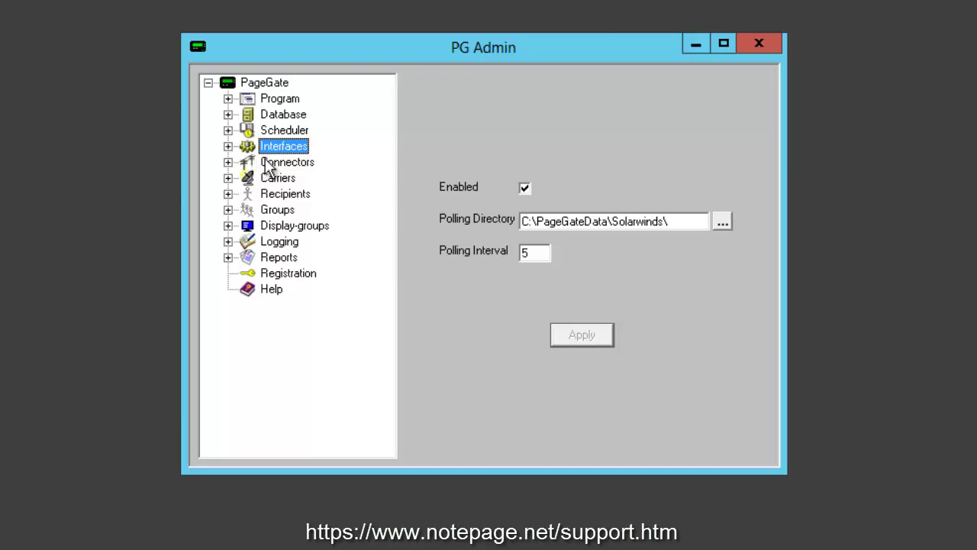
left_click(228, 99)
left_click(305, 117)
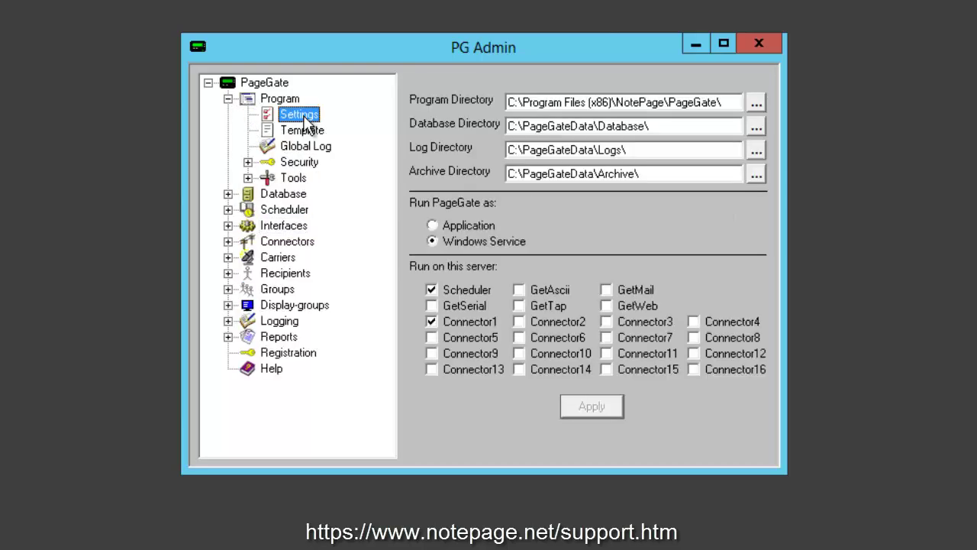
left_click(519, 293)
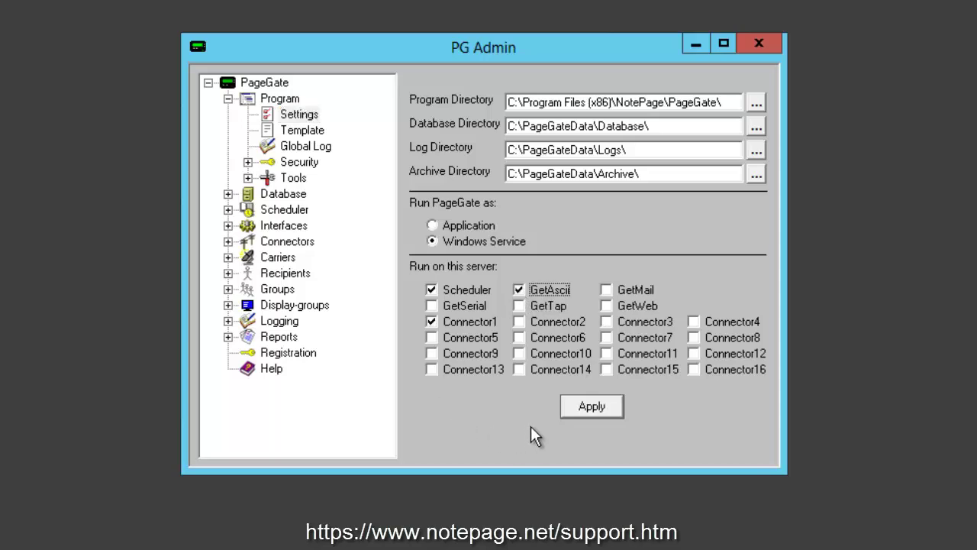
left_click(590, 406)
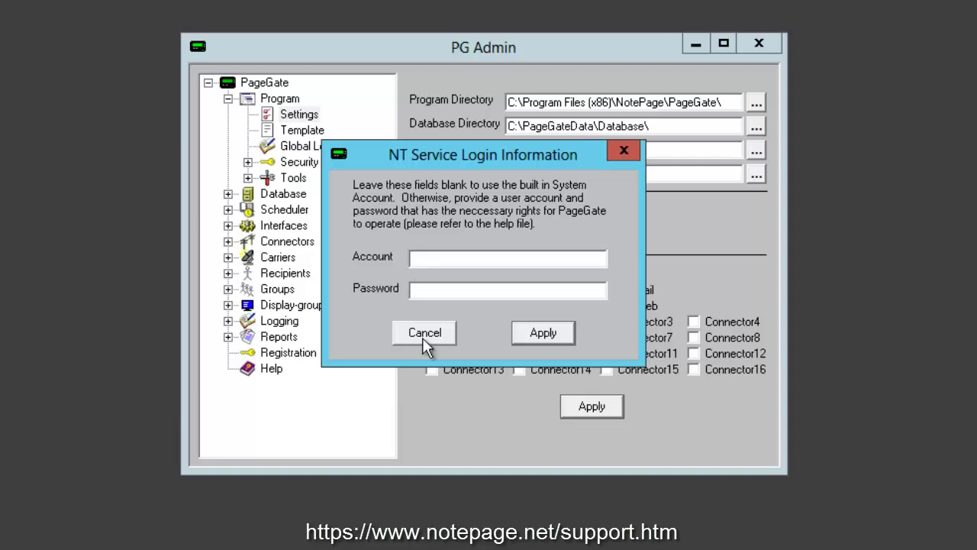
left_click(551, 331)
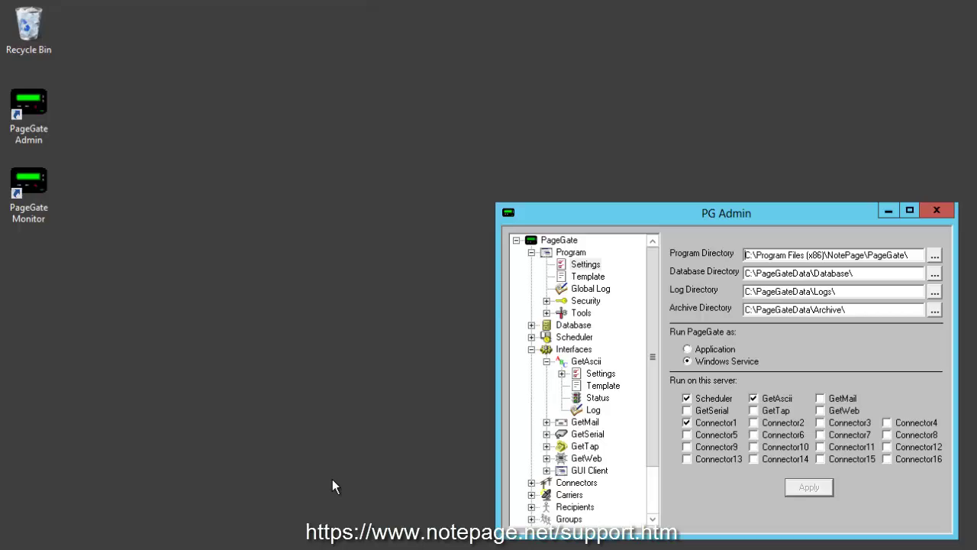
- Open the 'Alert me when a Cloud Instance is in a Warning or Critical State' alert for editing
key("super")
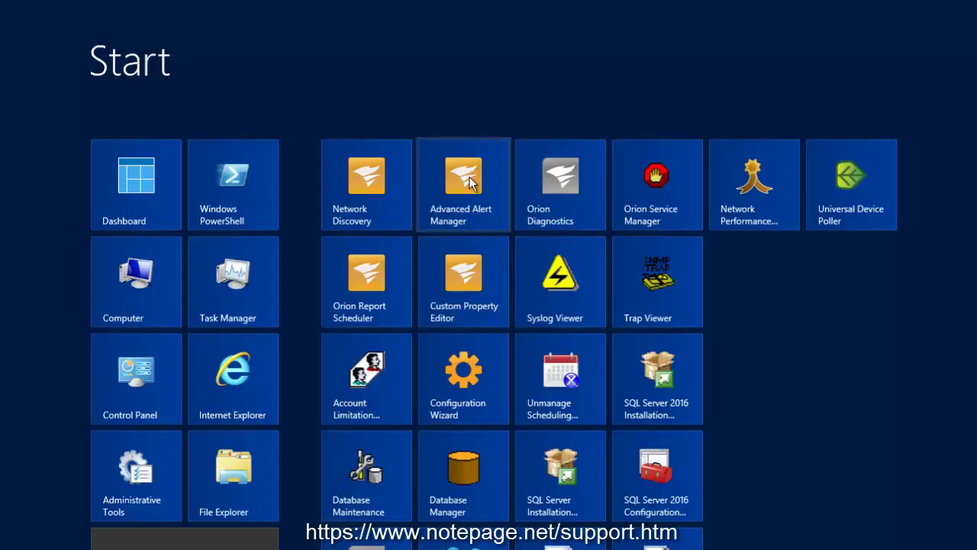
key("super")
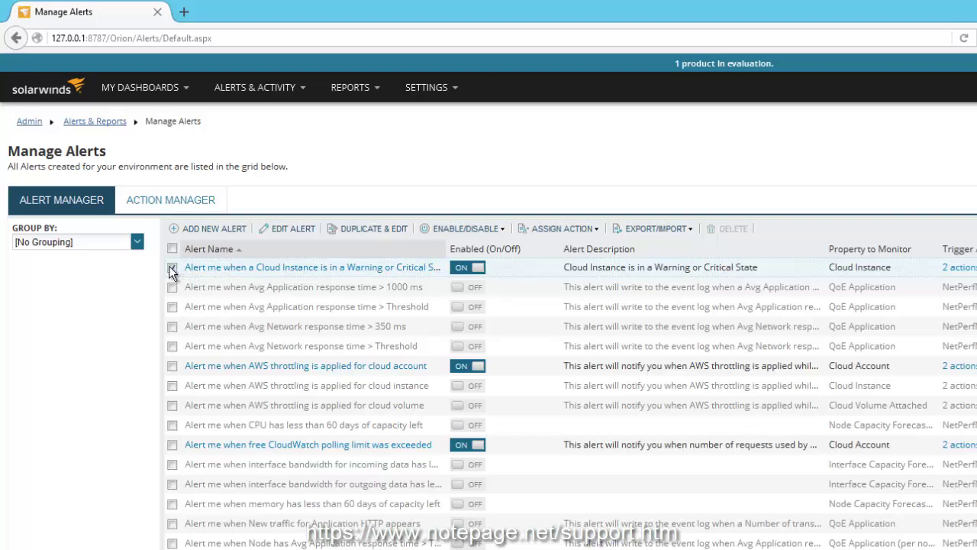
left_click(171, 269)
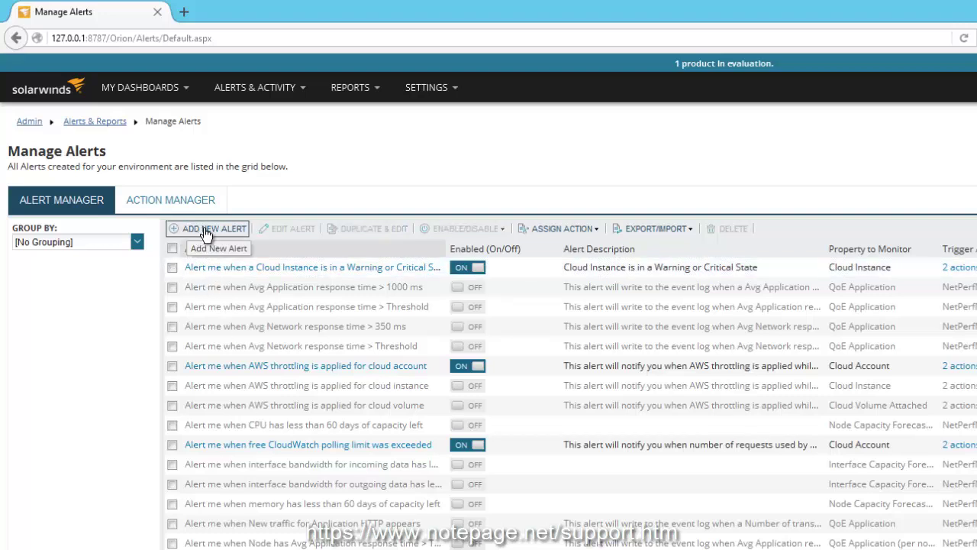
left_click(173, 267)
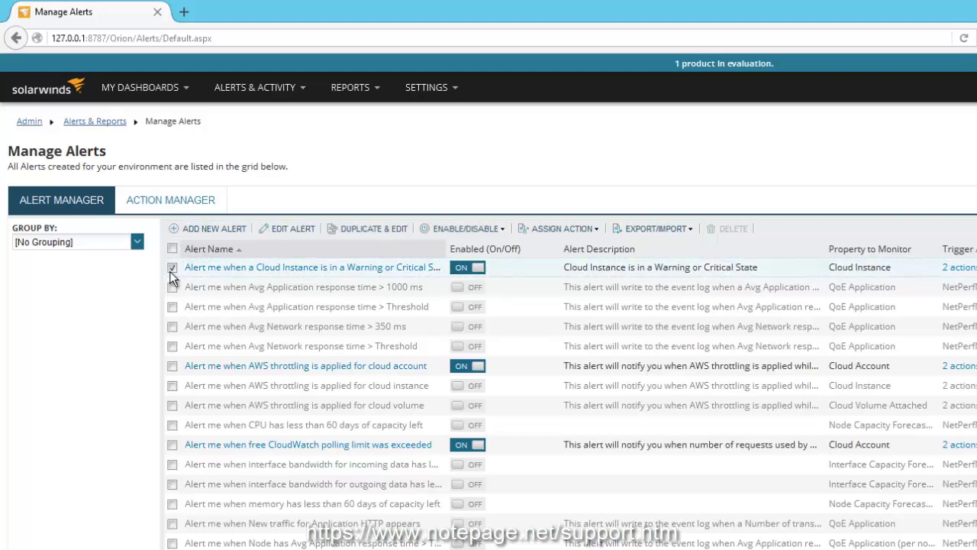
left_click(280, 228)
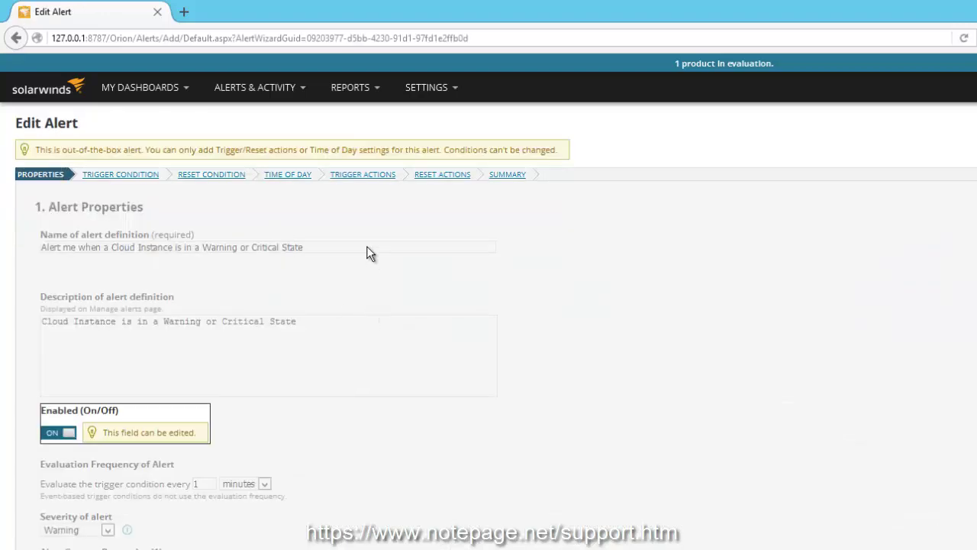
- Add a Dial Paging or SMS Service trigger action and name it 'PageGate SMS alert'
left_click(383, 183)
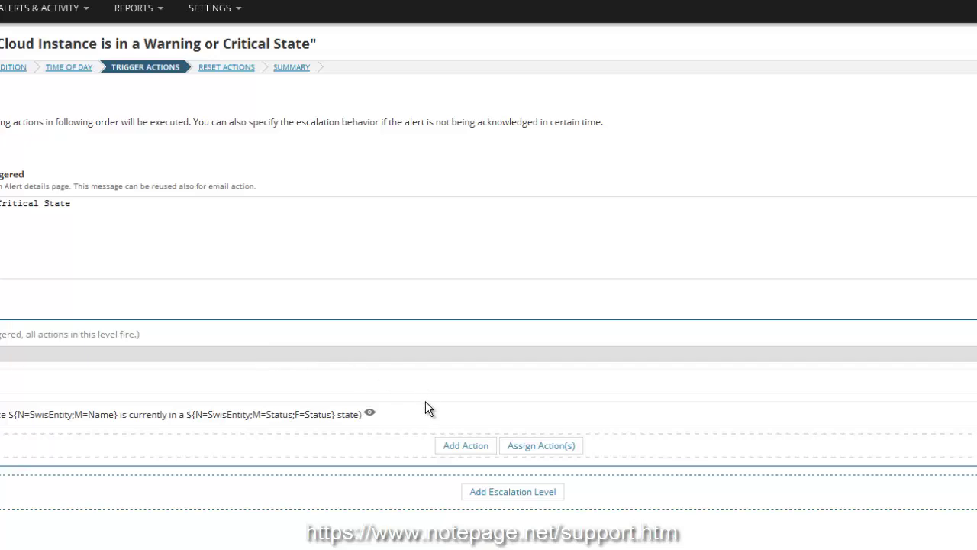
left_click(467, 446)
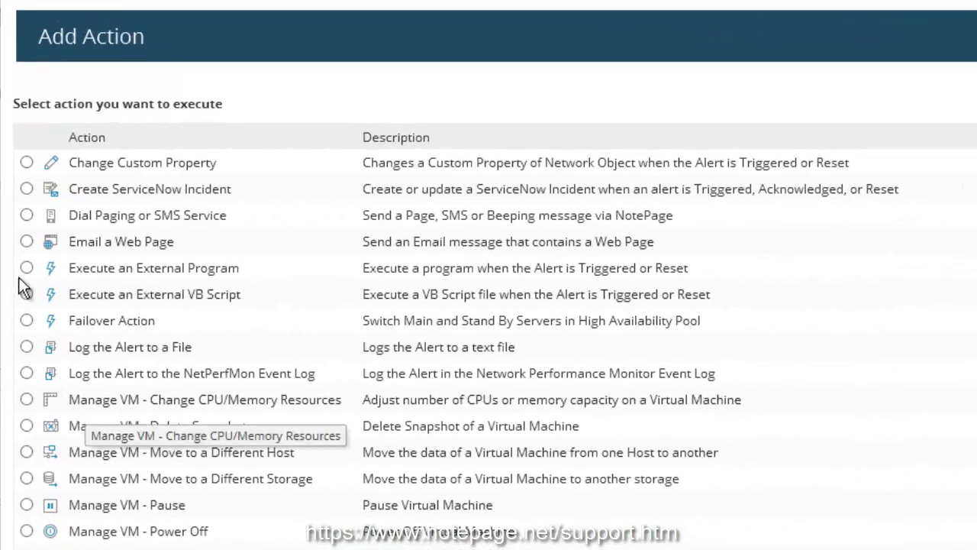
left_click(27, 216)
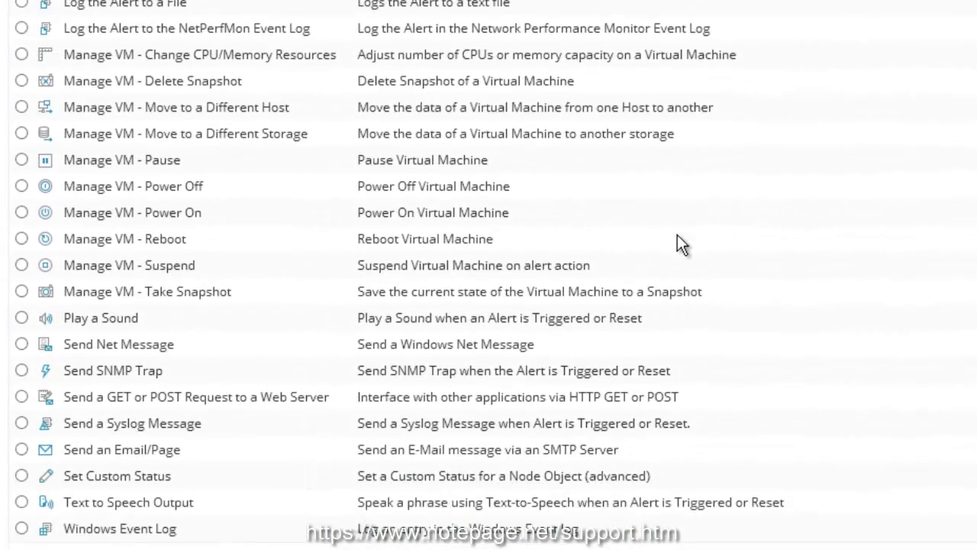
left_click(865, 534)
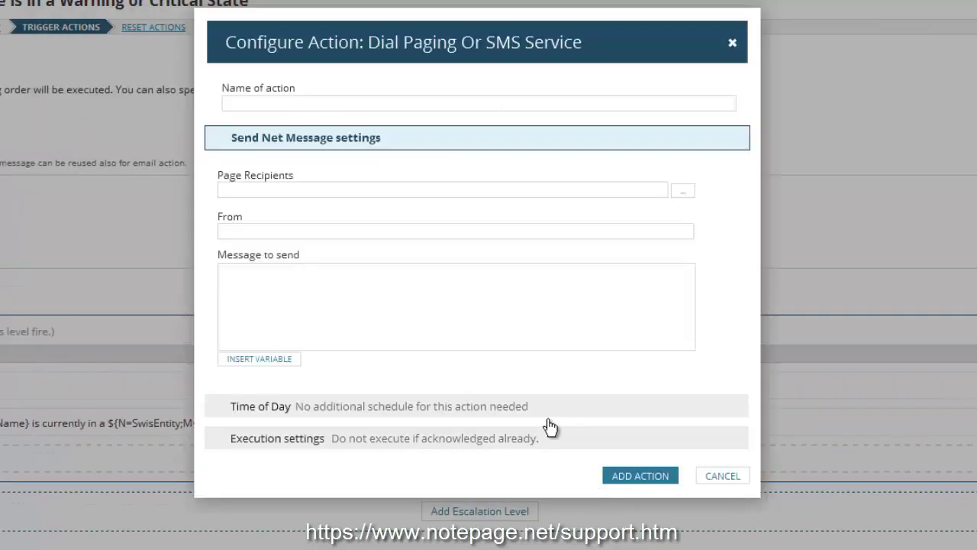
left_click(305, 100)
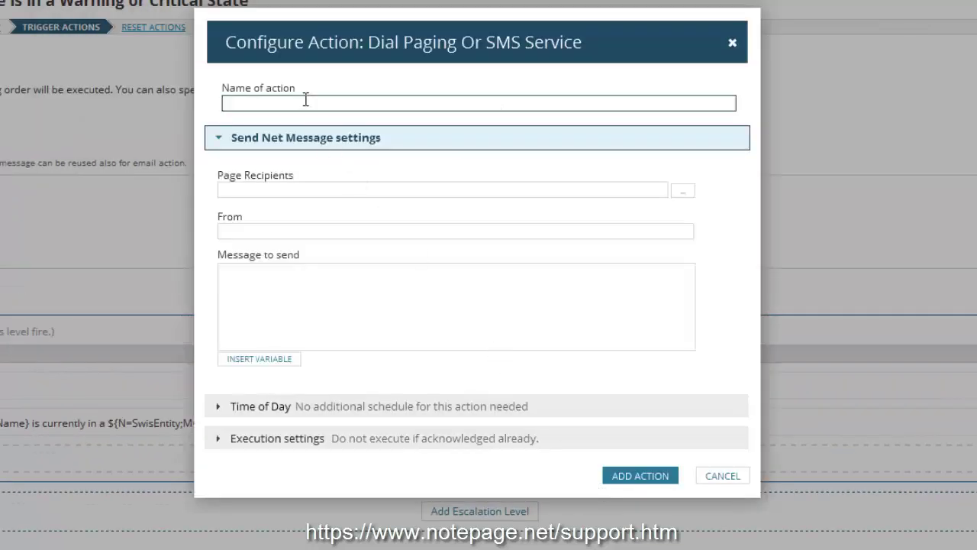
type("PageGate SM")
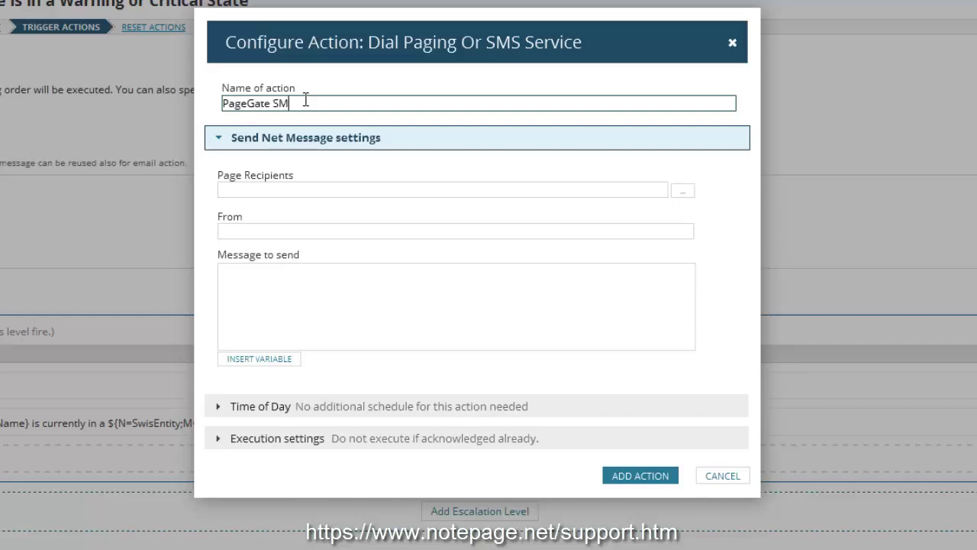
type("S alert")
- Set the paging action's Page Recipients to italerts and it_support
left_click(250, 186)
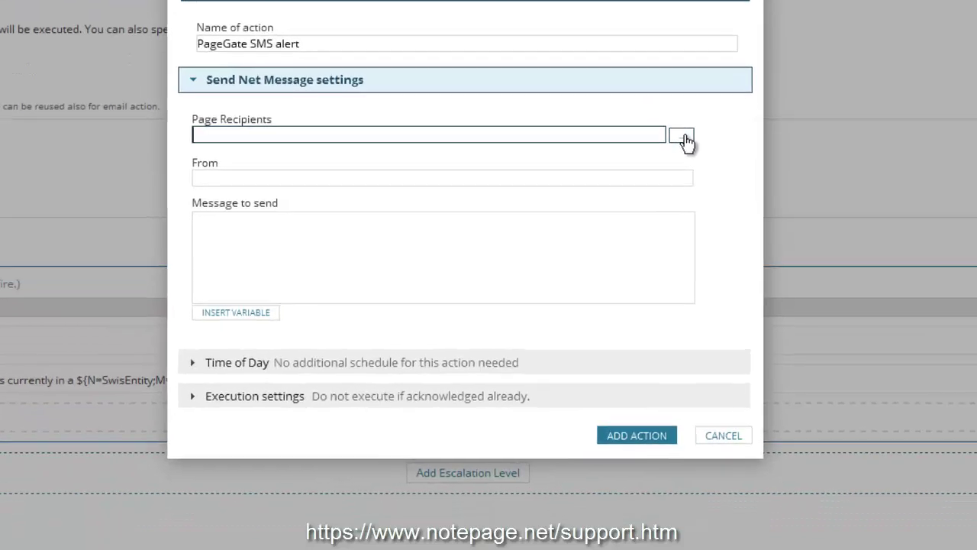
left_click(682, 191)
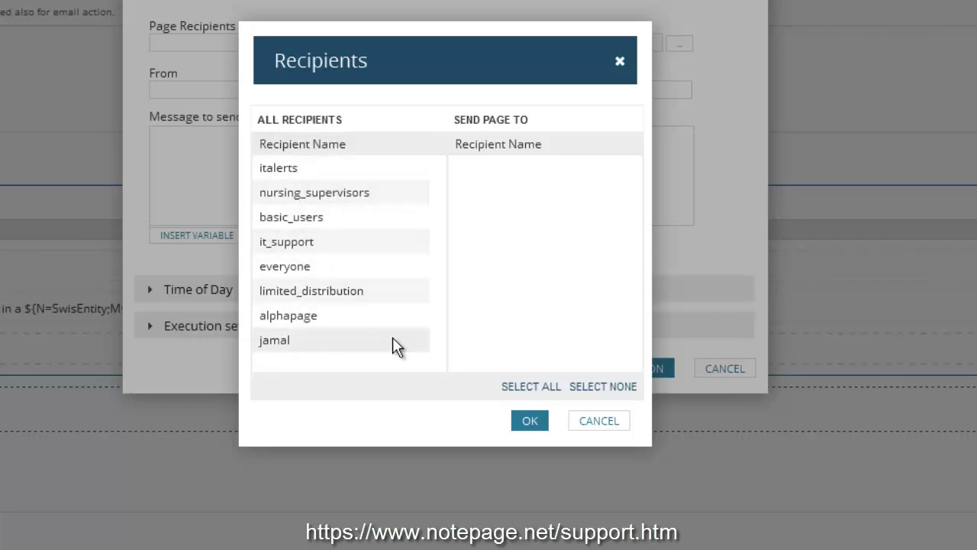
left_click_drag(349, 171, 534, 196)
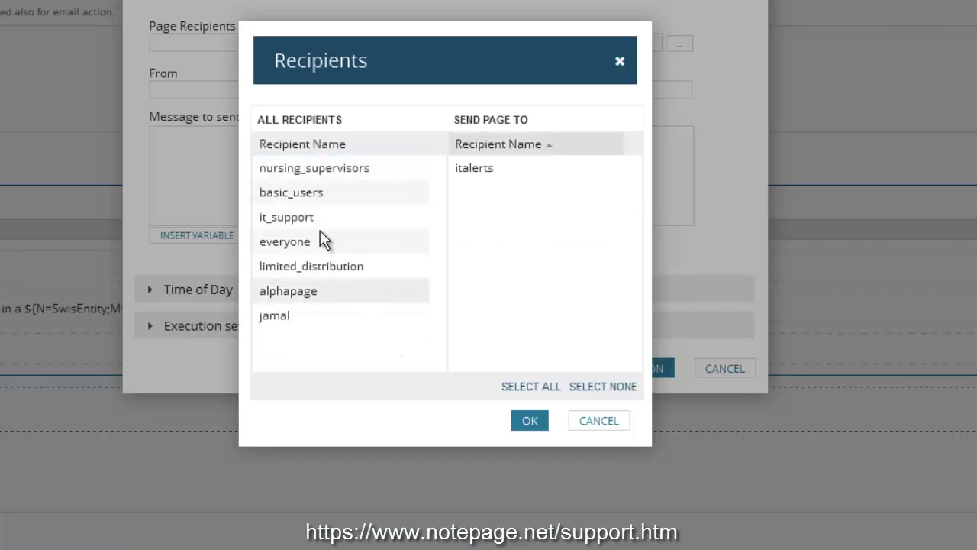
left_click_drag(317, 224, 505, 223)
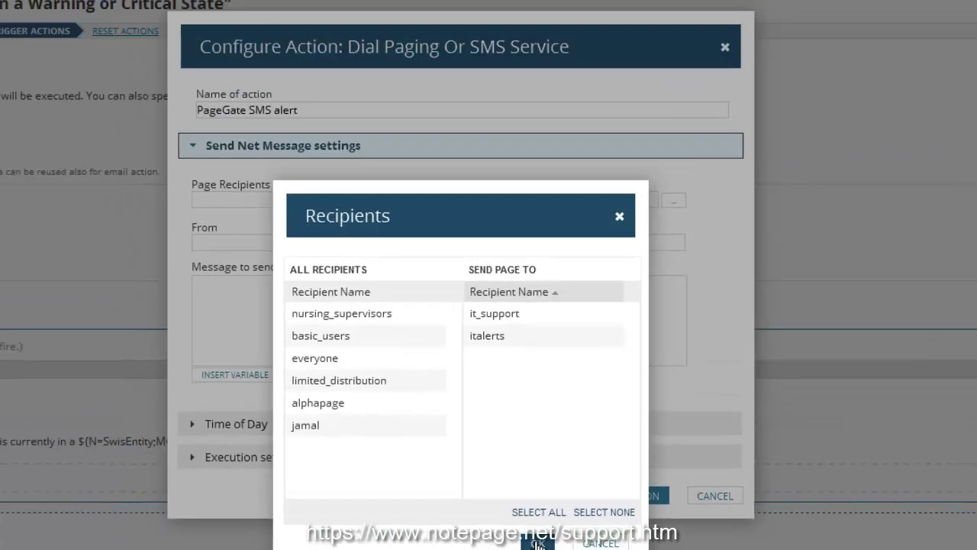
left_click(537, 544)
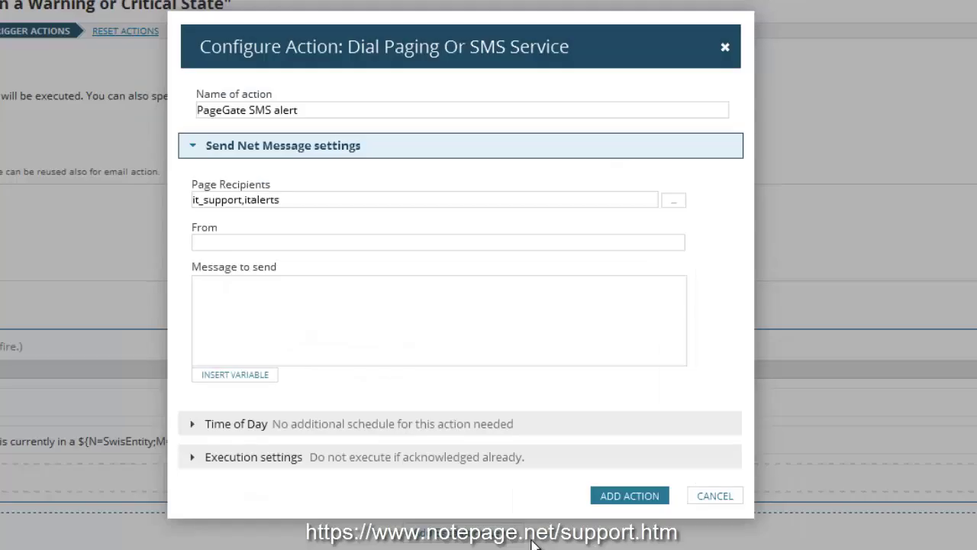
- Set sender Solarwinds and message 'Solarwinds Node ${N=SwisEntity;M=DNS} is down', then save the action
left_click(306, 244)
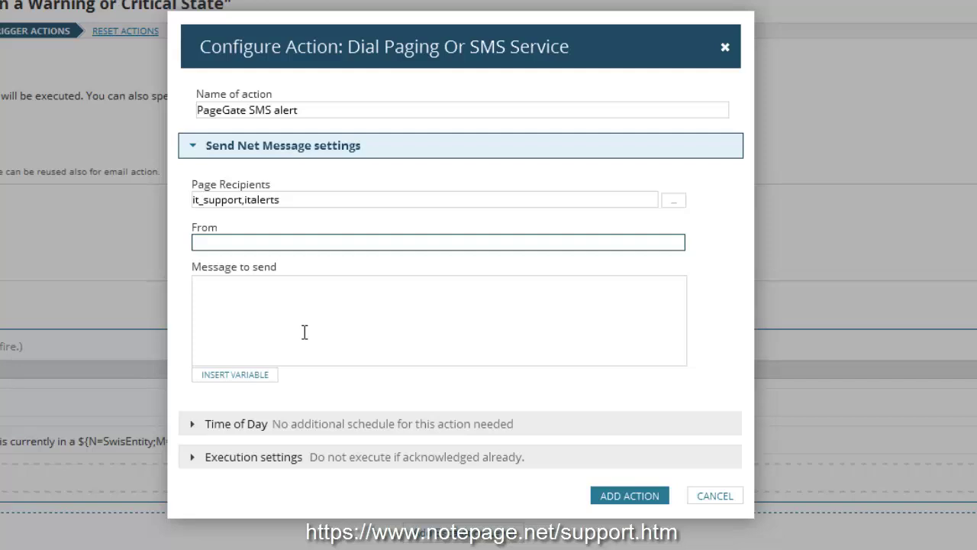
type("Solarwinds")
left_click(304, 332)
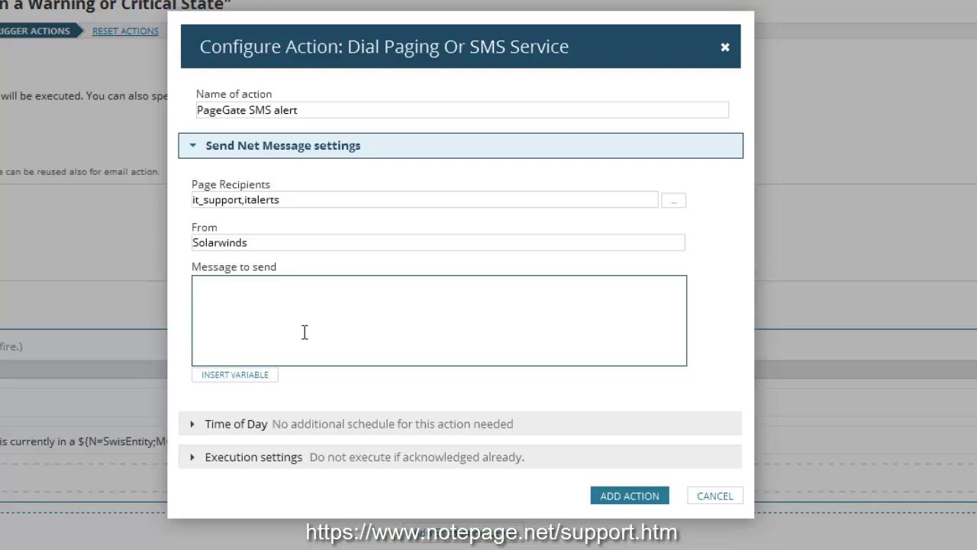
type("Solarwinds Node ${N=SwisEntity;M=DNS} is down")
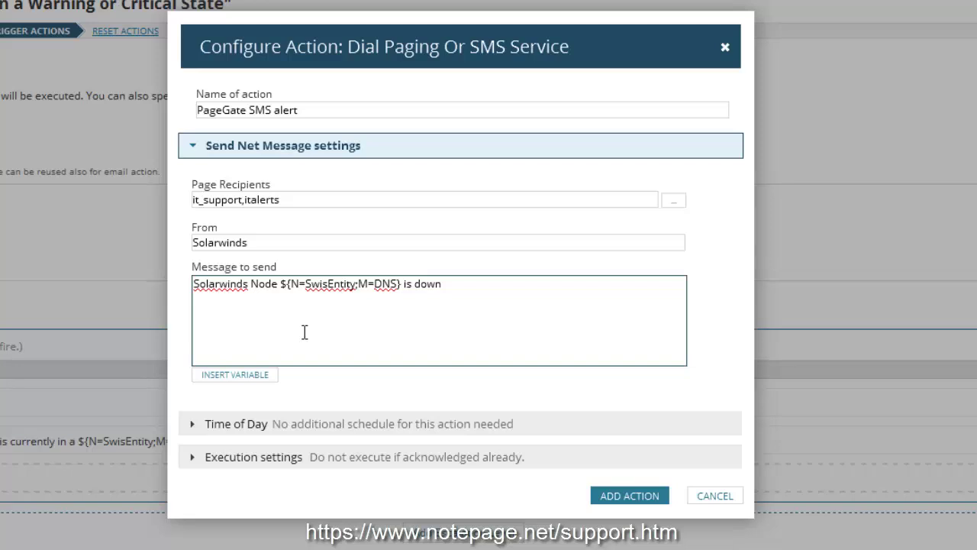
left_click(258, 375)
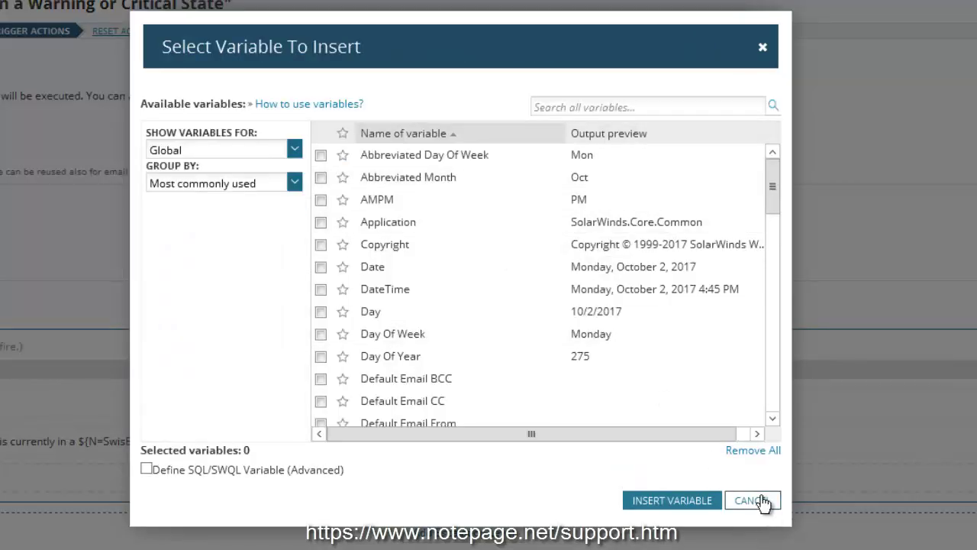
left_click(751, 497)
left_click(505, 294)
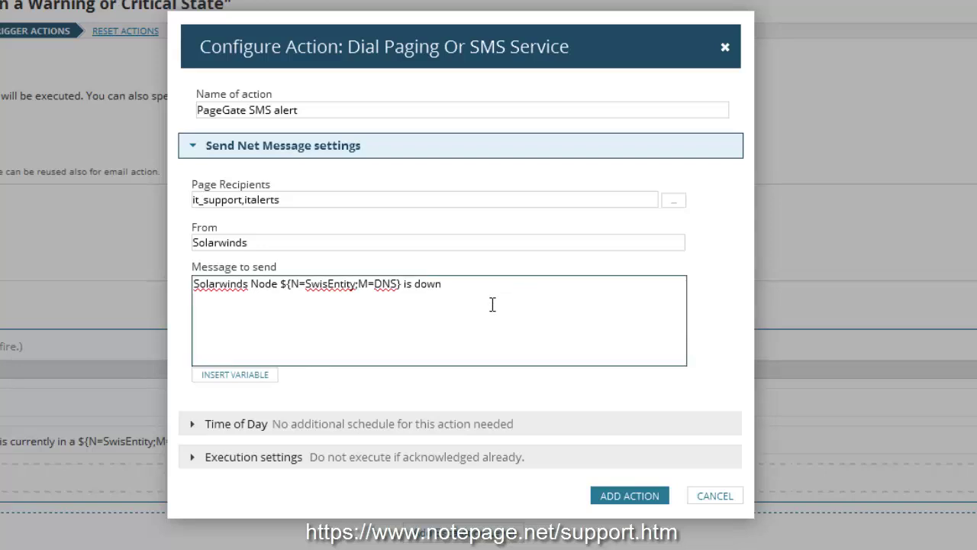
left_click(608, 498)
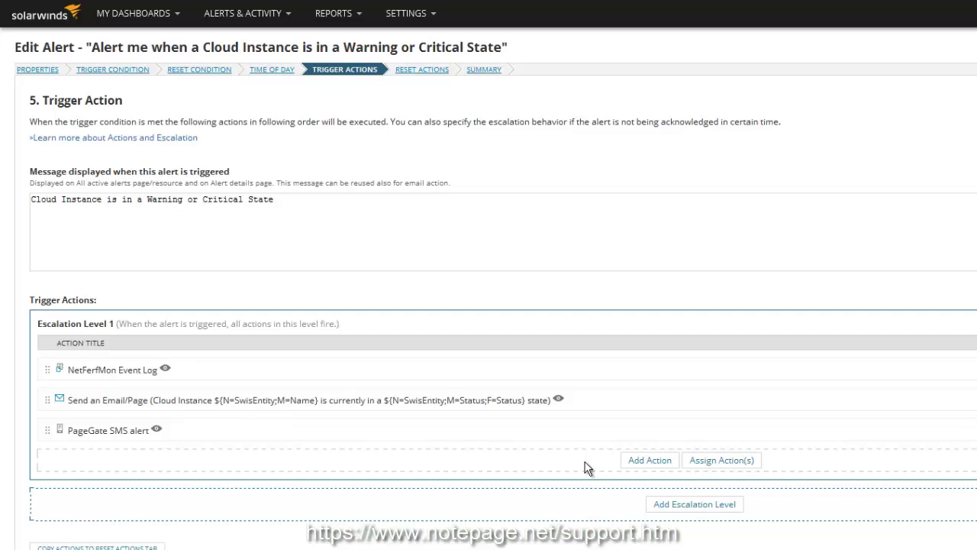
- Add an Execute an External Program action named 'PageGate SMS alert' with Notepad's sendpage32 notes alongside
left_click(655, 464)
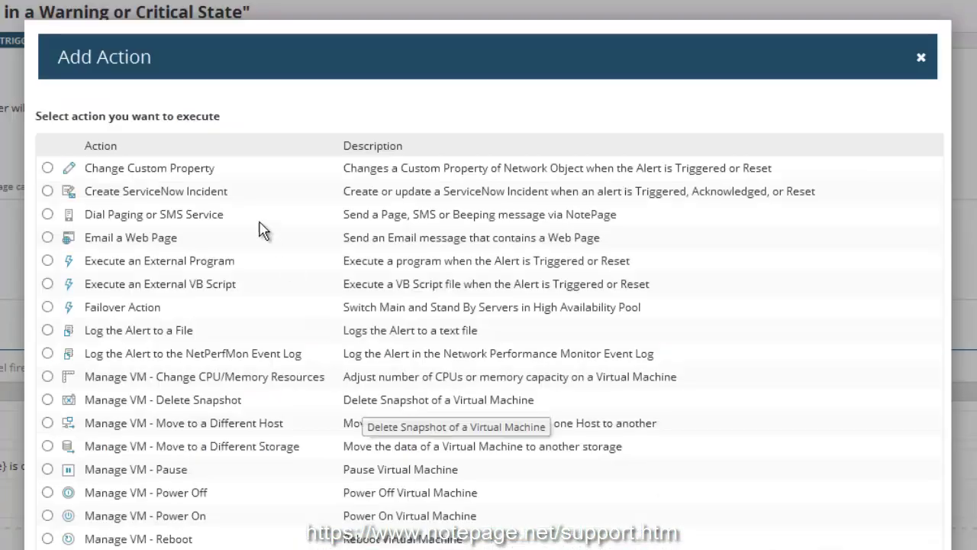
left_click(47, 261)
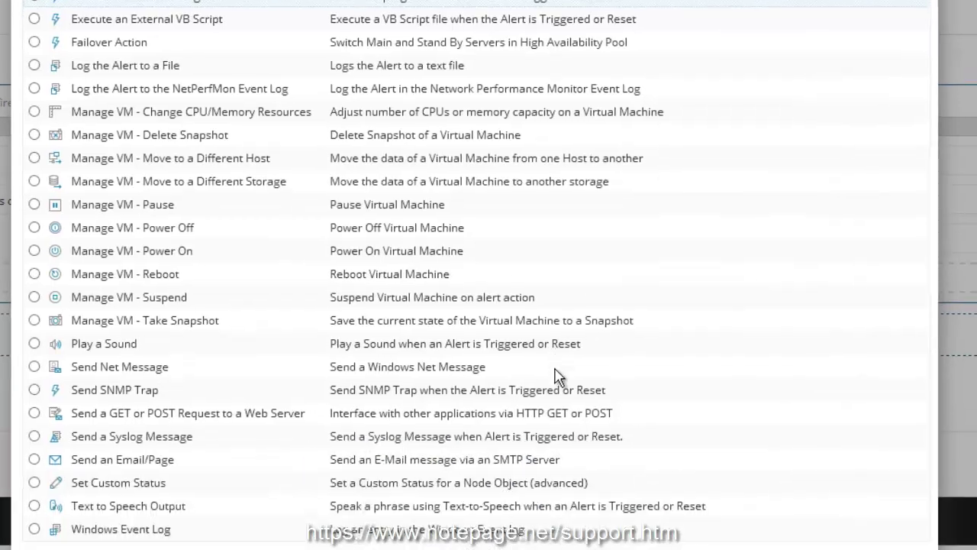
left_click(790, 534)
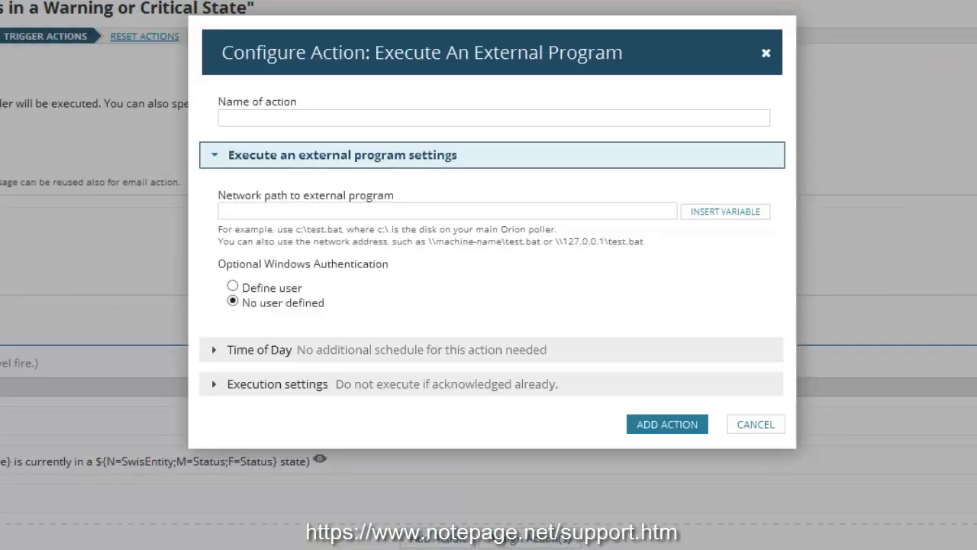
left_click(333, 115)
type("PageGate SMS alert")
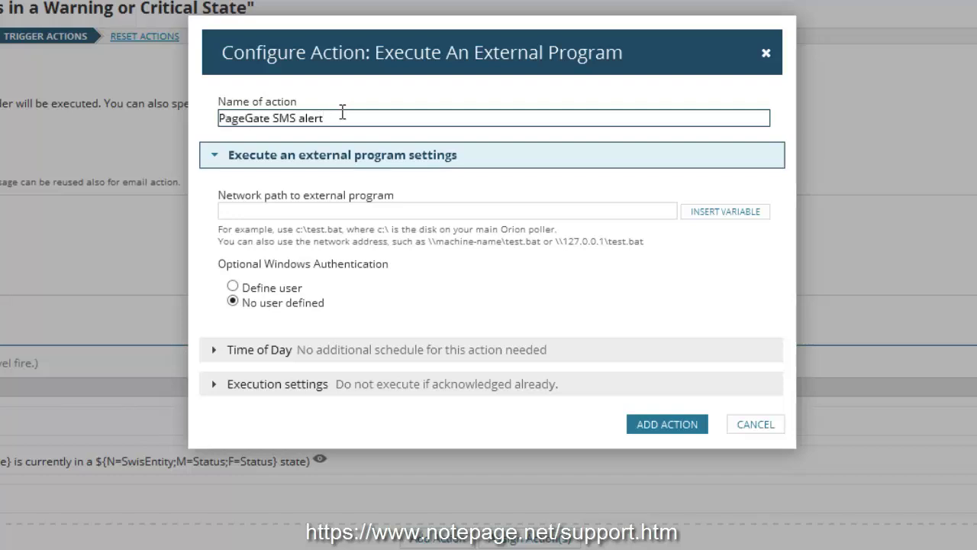
left_click(346, 212)
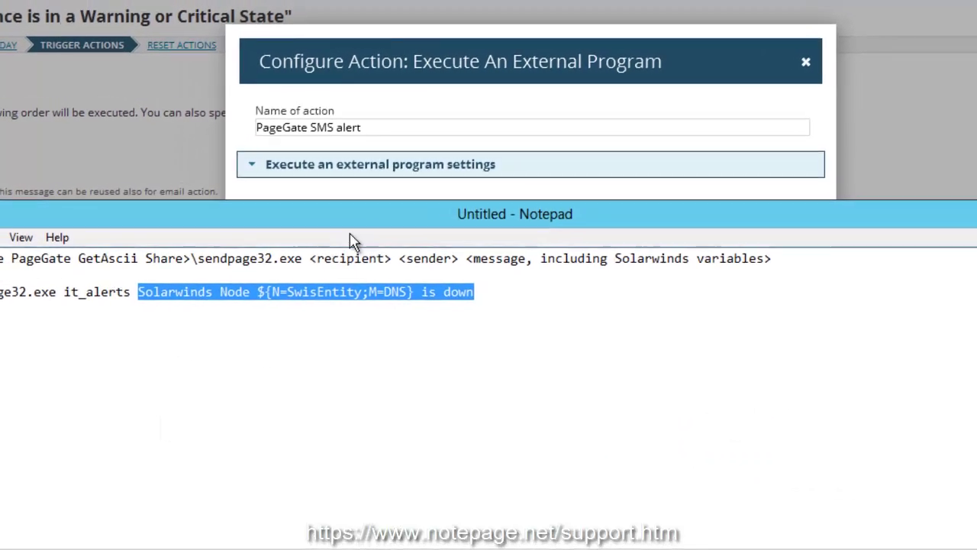
left_click_drag(399, 213, 538, 199)
left_click(921, 245)
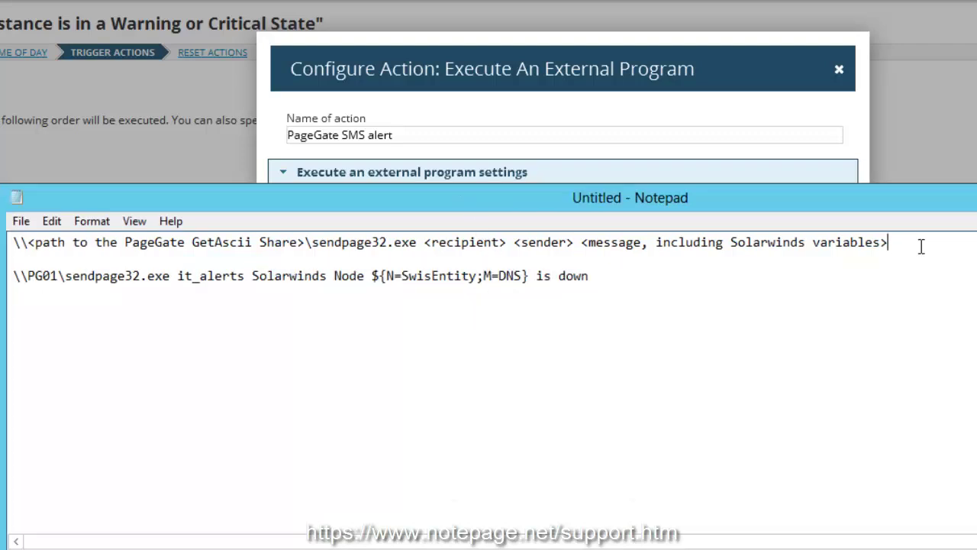
- Review the sendpage32 example command's server PG01, recipient it_alerts and message parts
key("shift+Home")
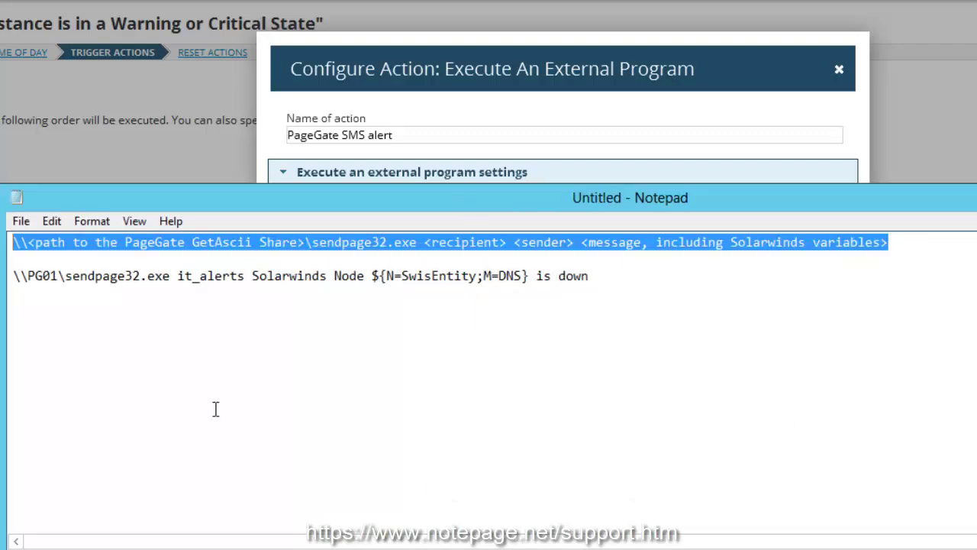
left_click(920, 246)
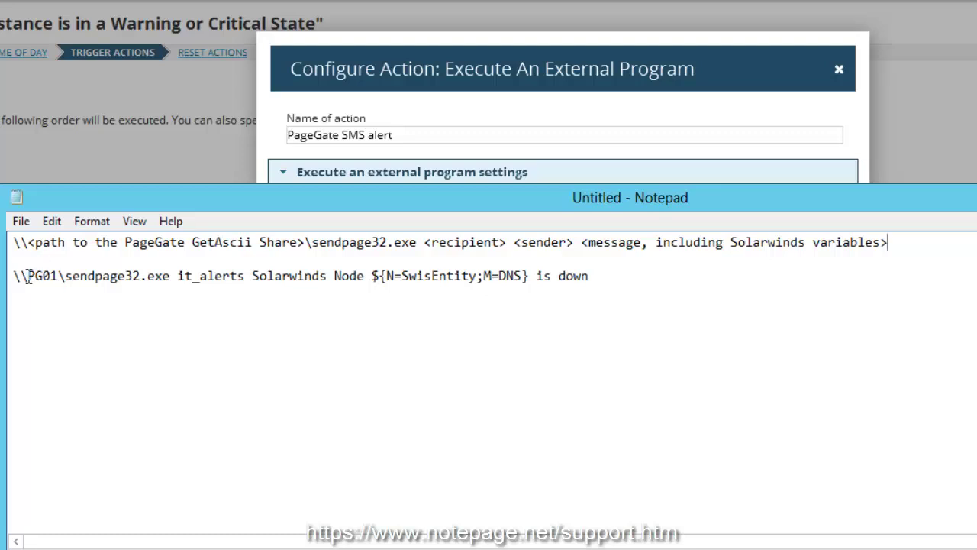
left_click_drag(28, 277, 58, 284)
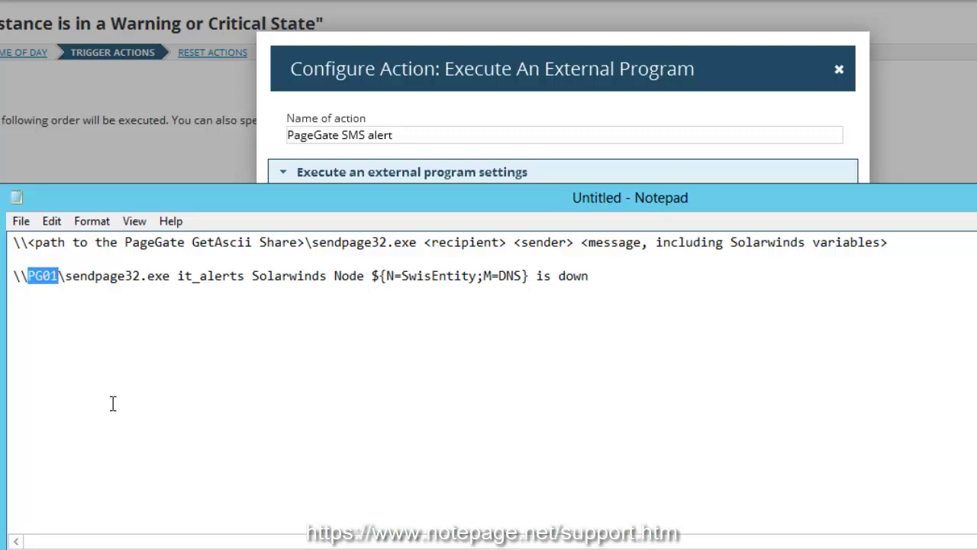
left_click(178, 275)
left_click_drag(178, 275, 246, 288)
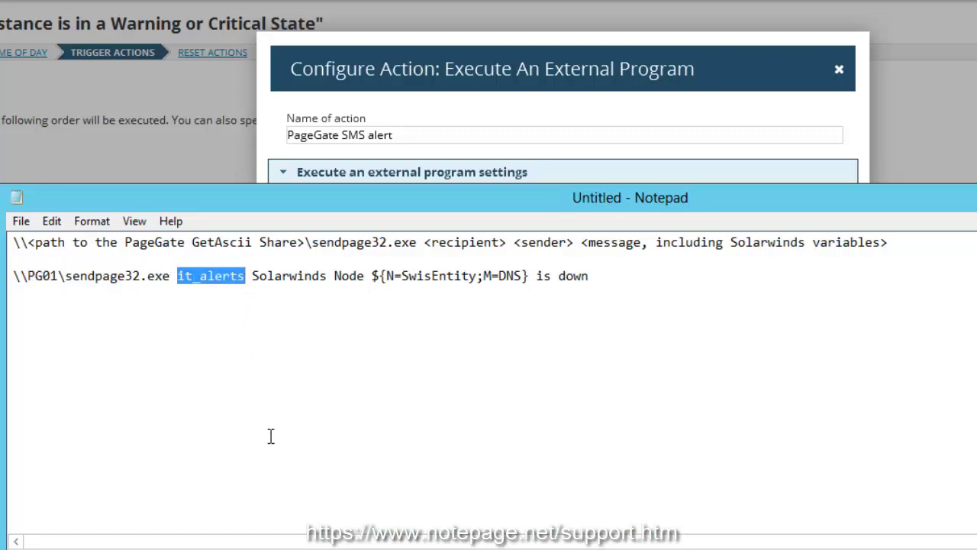
left_click(254, 276)
left_click_drag(254, 276, 609, 287)
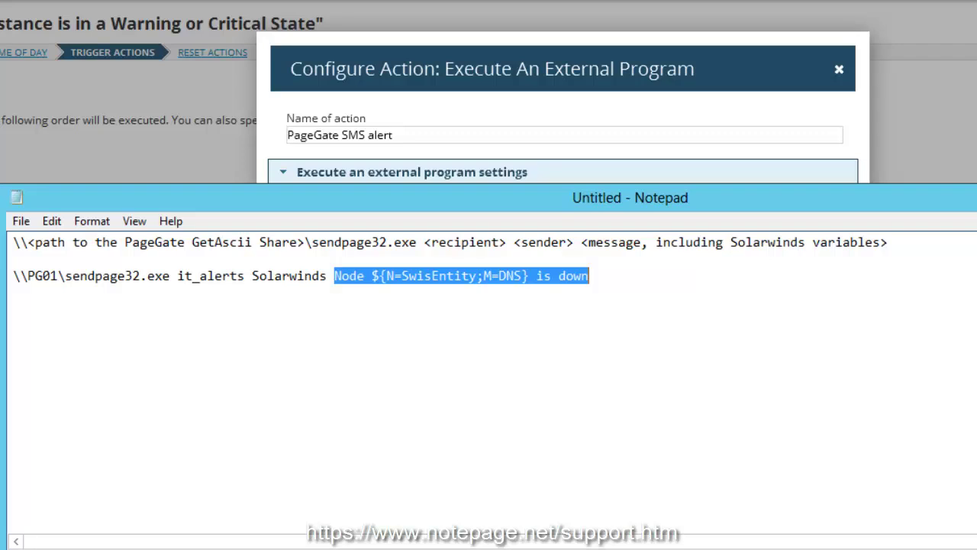
left_click(602, 272)
- Paste the sendpage32 command line into the network path and add the action
key("shift+Home")
key("ctrl+c")
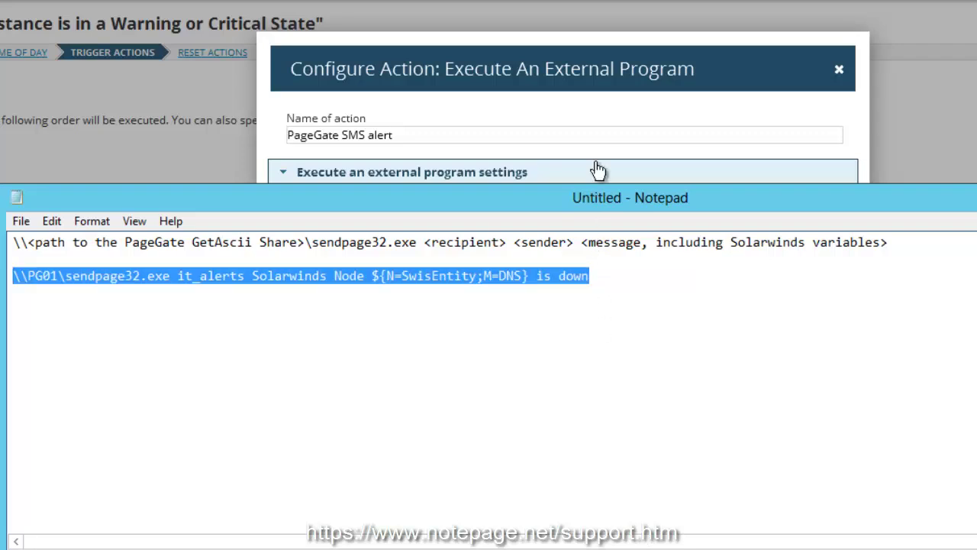
left_click(591, 71)
key("ctrl+v")
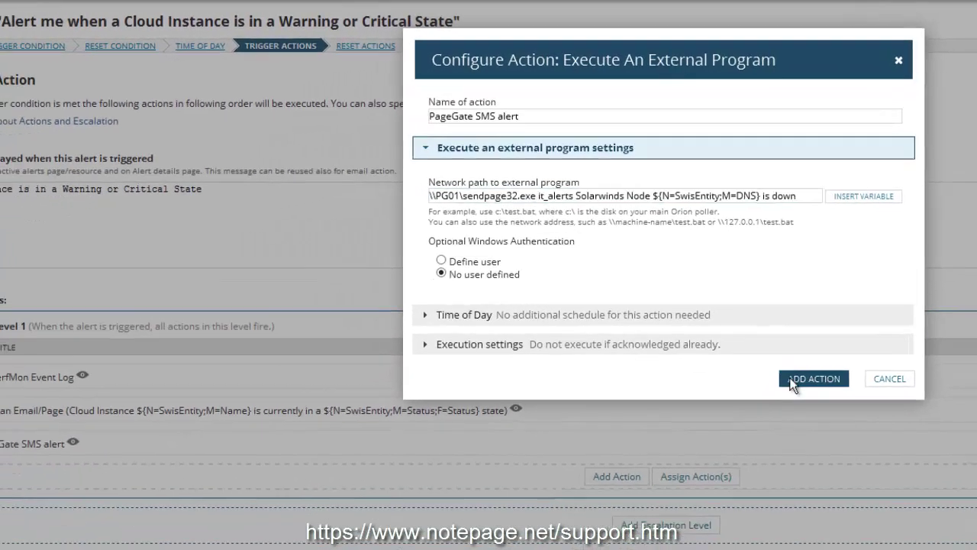
left_click(738, 443)
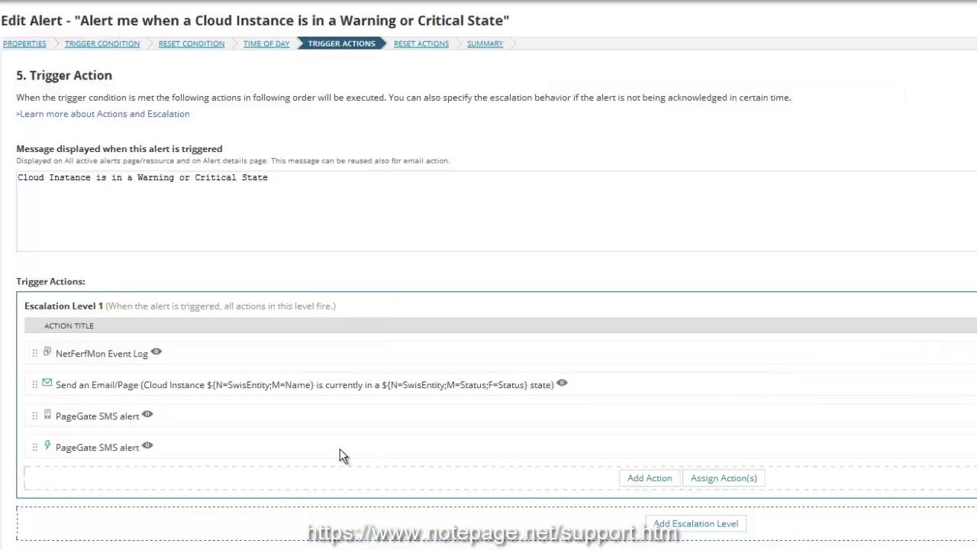